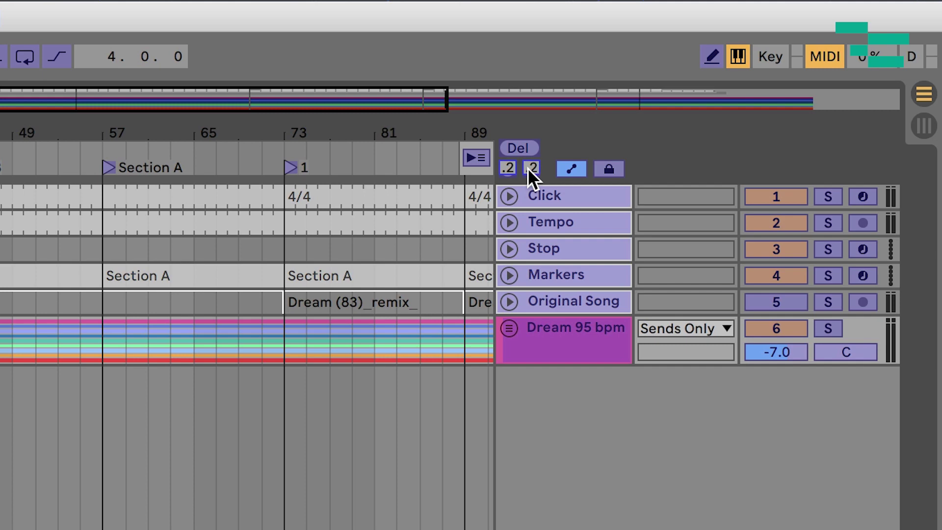
- Exit MIDI Map mode (Ctrl+M), keeping the play, stop and locator mappings to foot buttons A–D
key(ctrl+m)
click(528, 168)
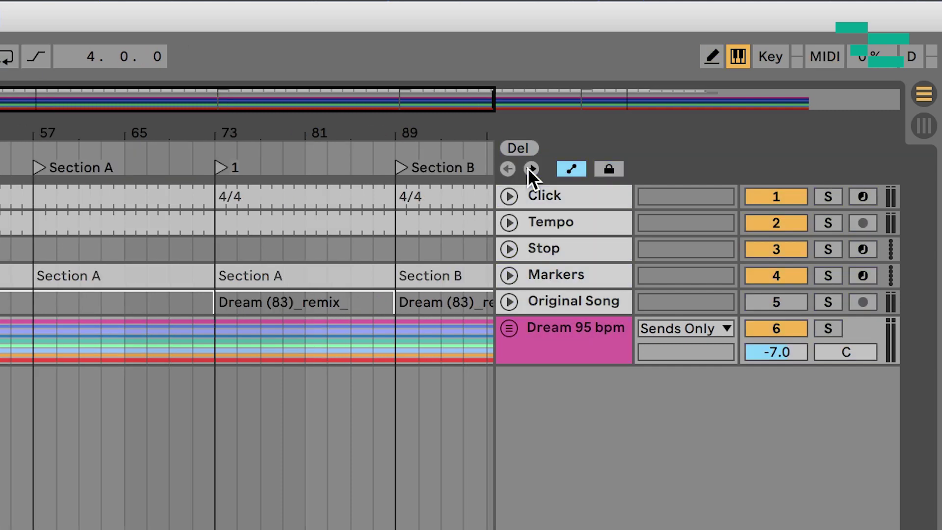